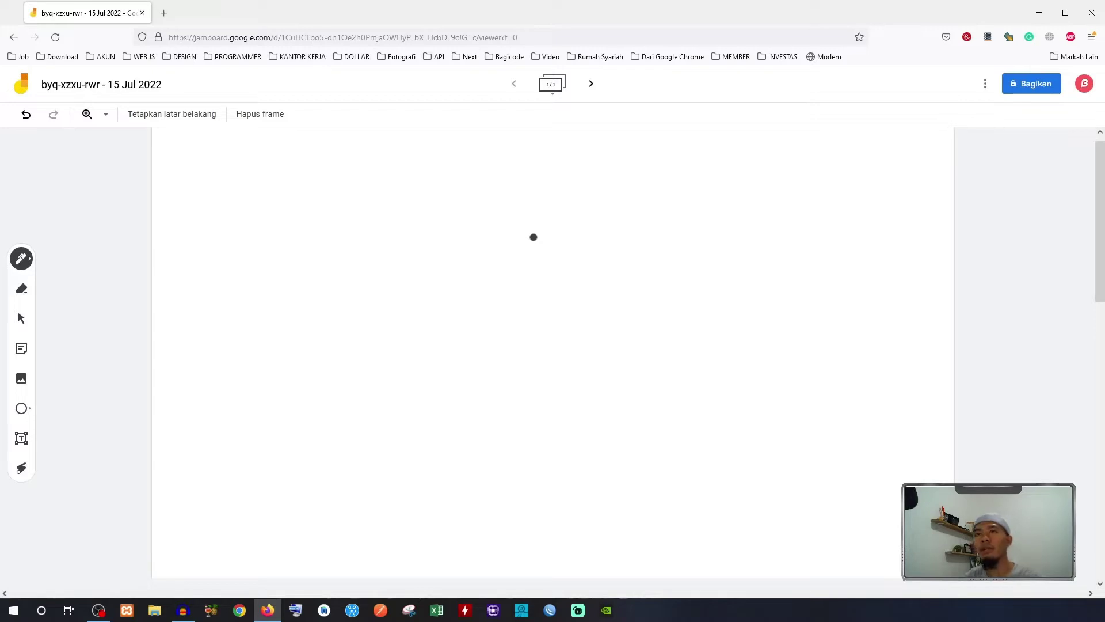
Search Google for 'git branching' in a new browser tab.
{"action": "left_click", "coordinate": [164, 13]}
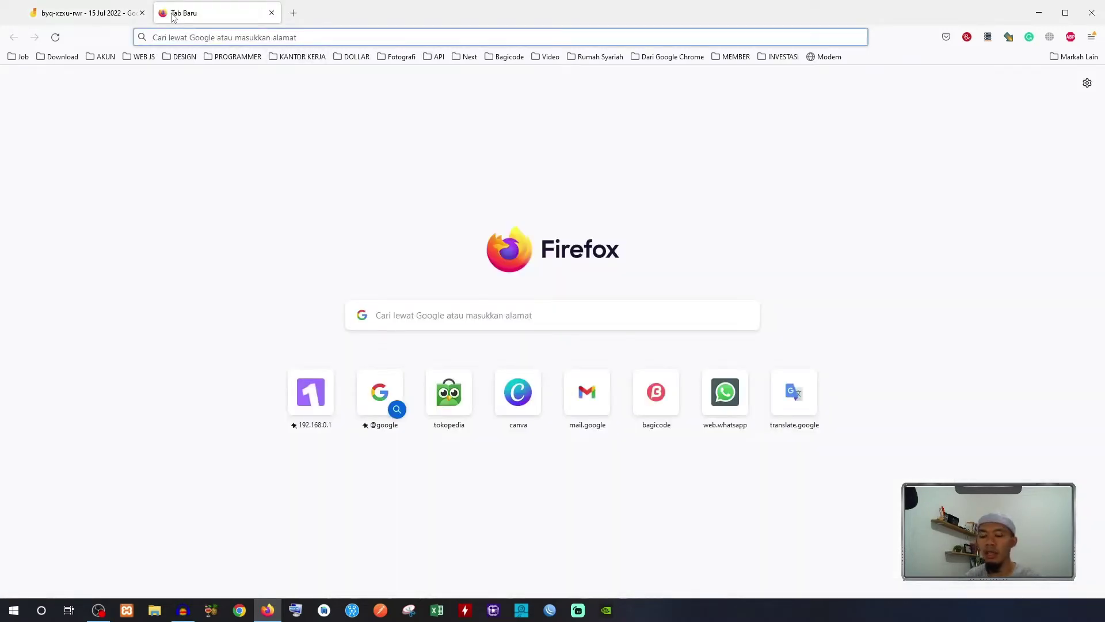
{"action": "type", "text": "bran"}
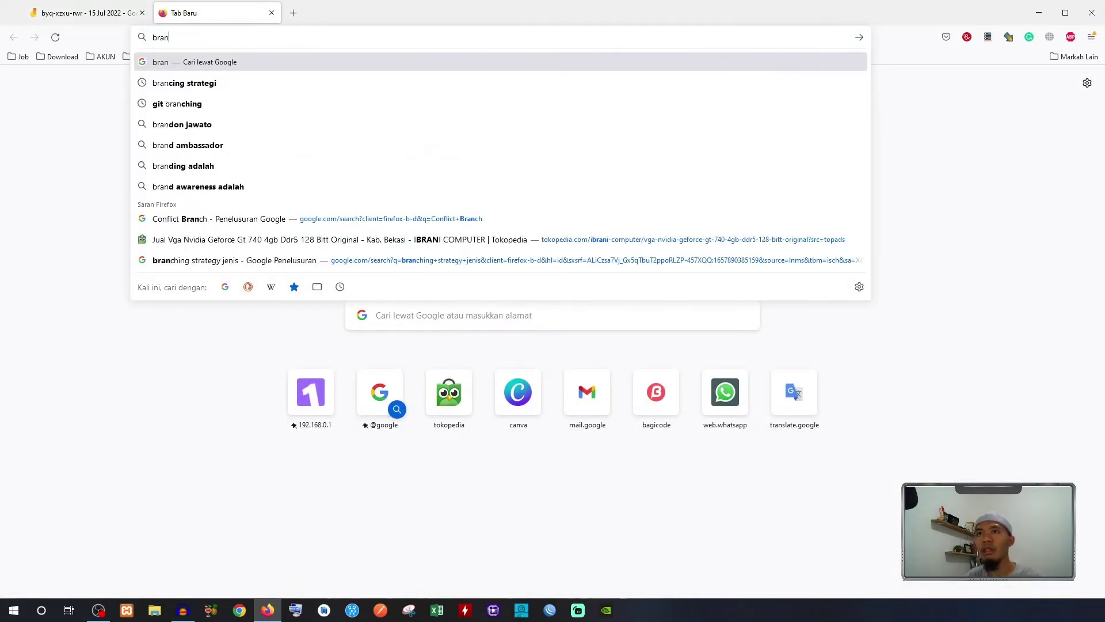
{"action": "type", "text": "ch"}
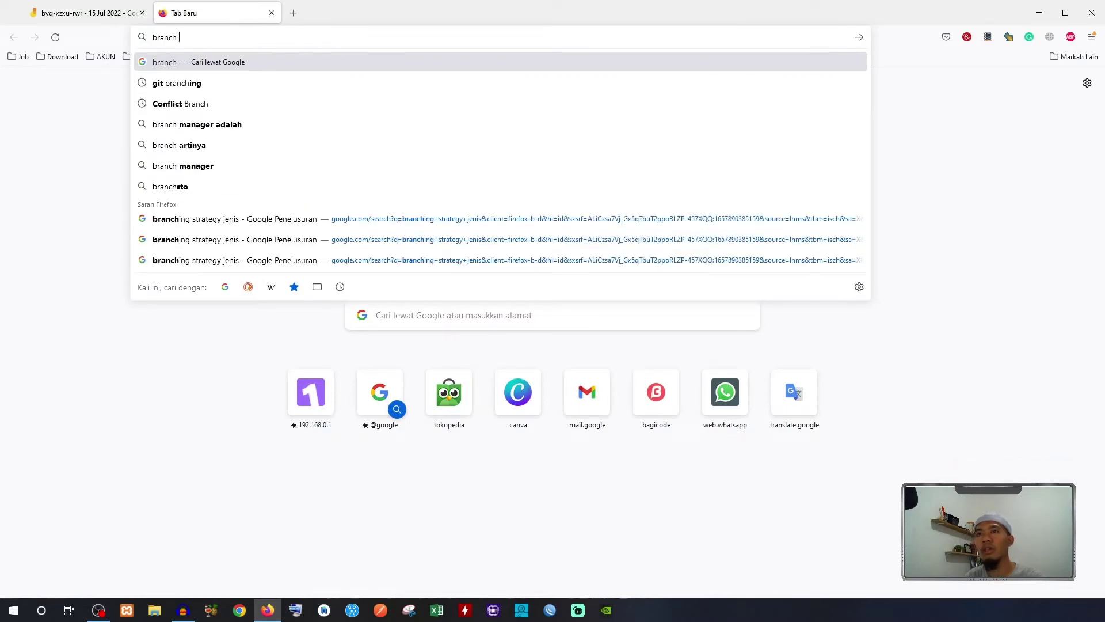
{"action": "key", "text": "Down"}
{"action": "key", "text": "Return"}
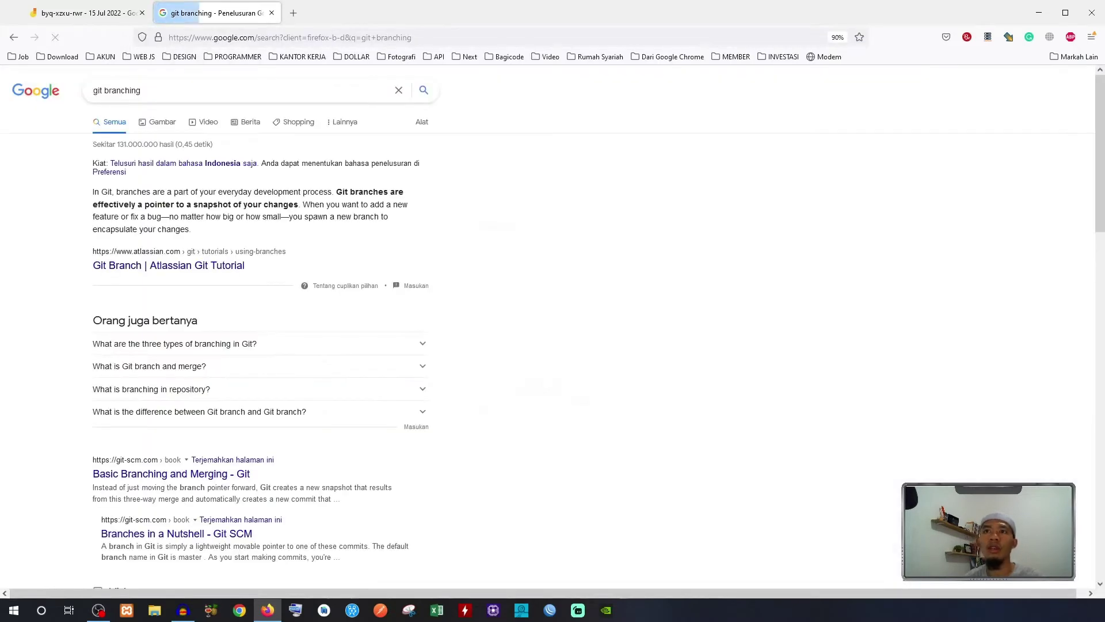
View the image results, enlarge the Branches Strategies diagram, then return to the Jamboard frame.
{"action": "left_click", "coordinate": [166, 122]}
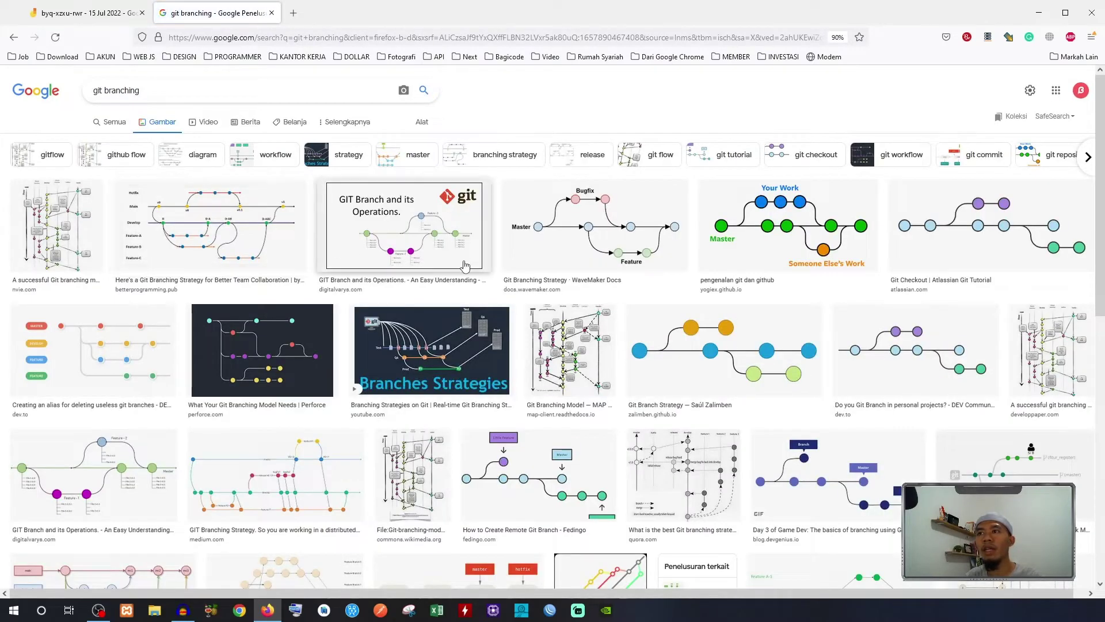
{"action": "left_click", "coordinate": [387, 344]}
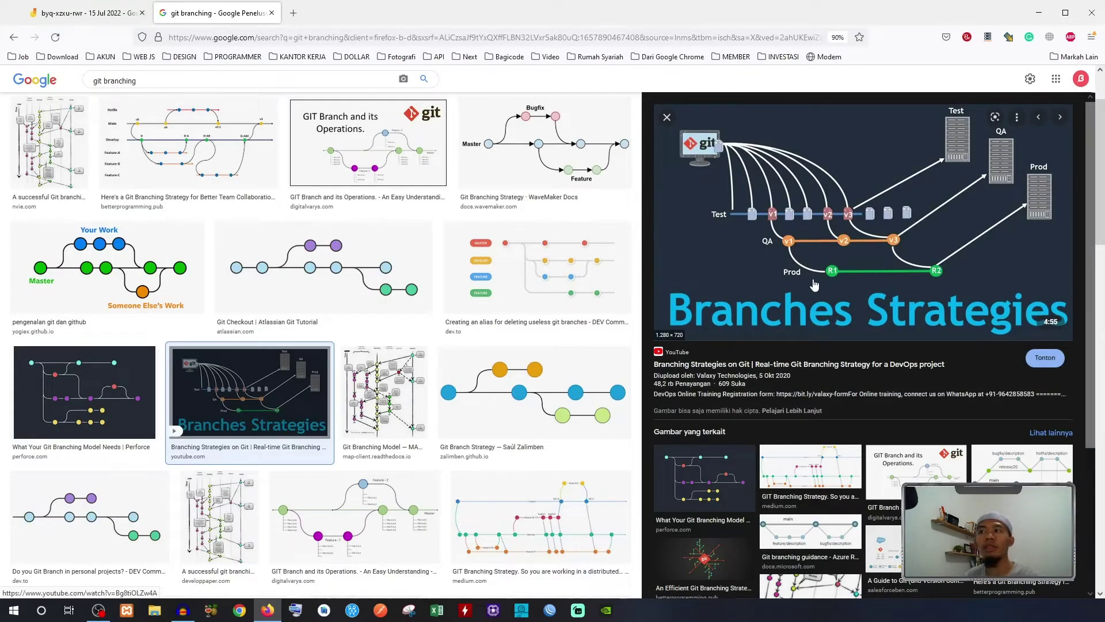
{"action": "left_click", "coordinate": [83, 13]}
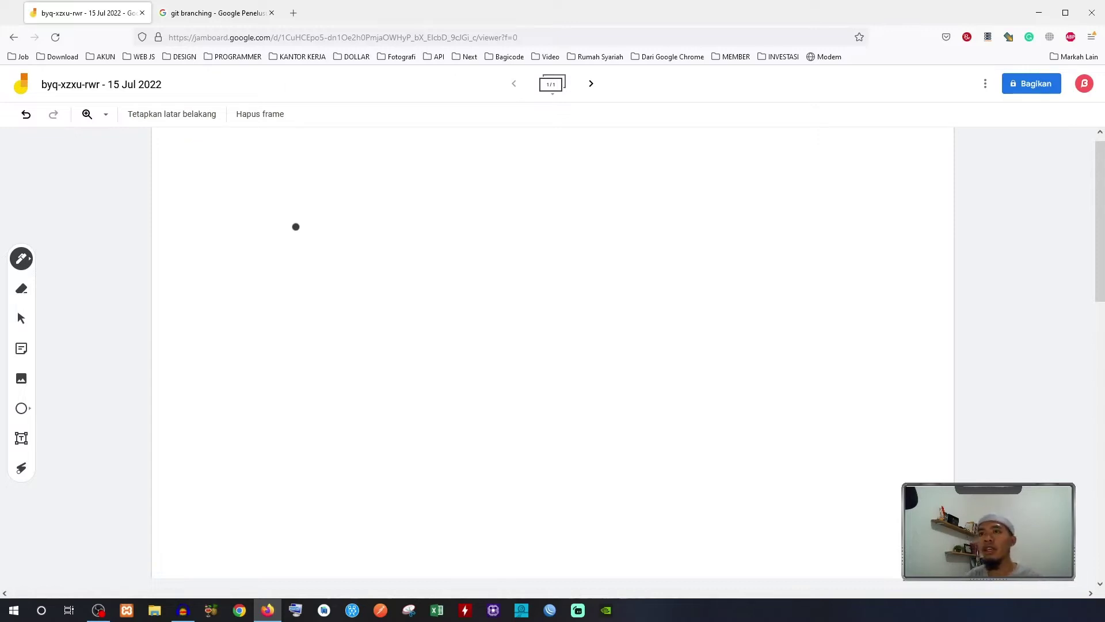
Draw a small circle near the top centre and handwrite 'master' beside it.
{"action": "scroll", "coordinate": [238, 203], "scroll_direction": "up", "scroll_amount": 1}
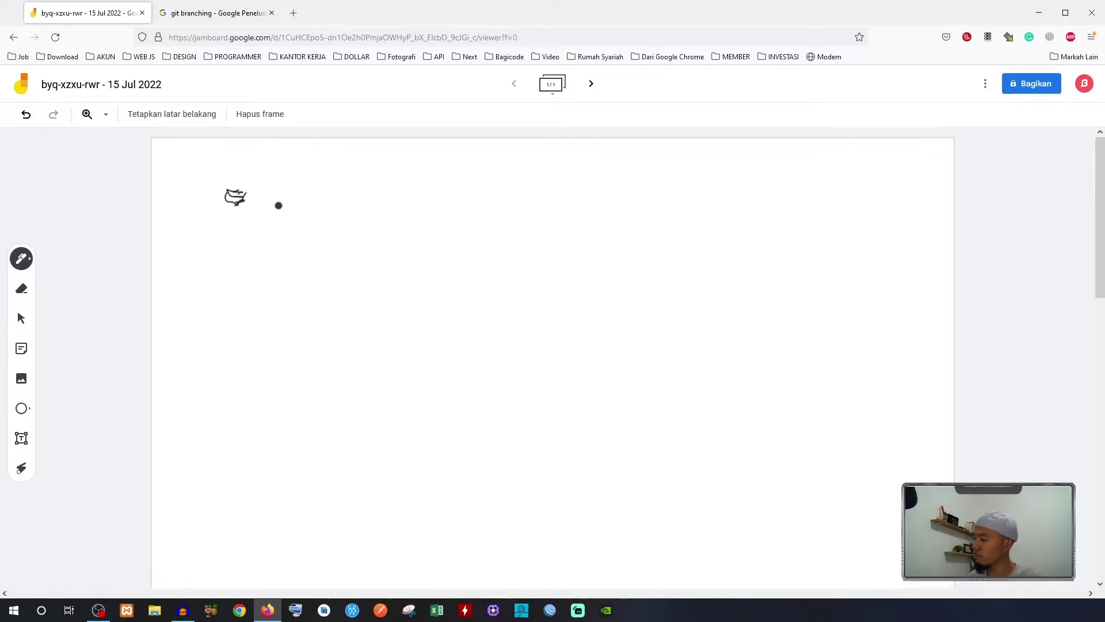
{"action": "key", "text": "alt"}
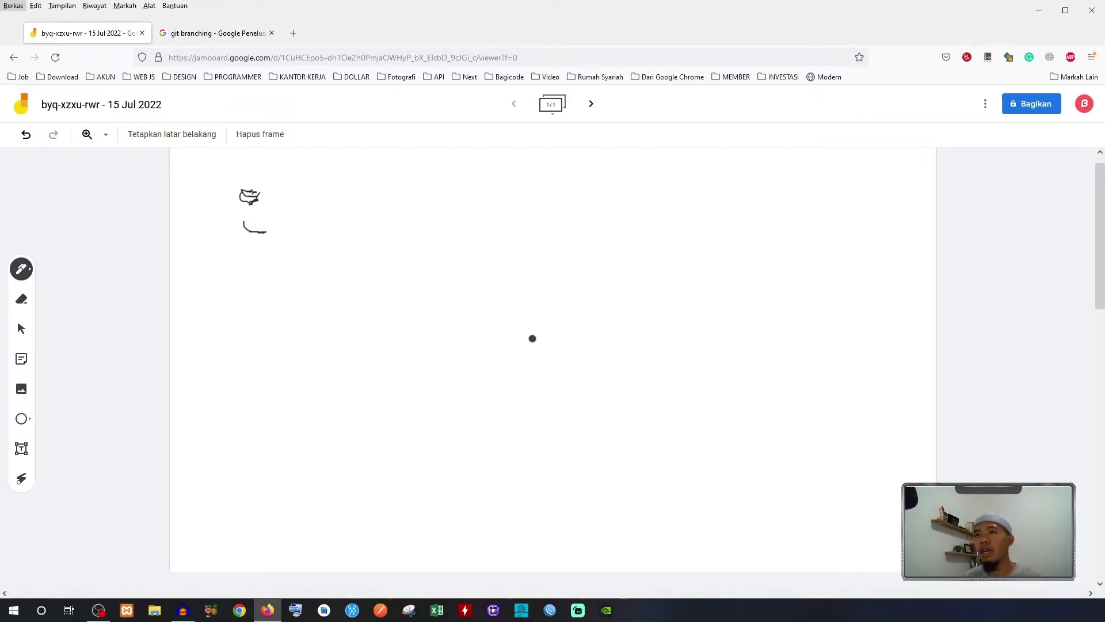
{"action": "scroll", "coordinate": [476, 309], "scroll_direction": "up", "scroll_amount": 1}
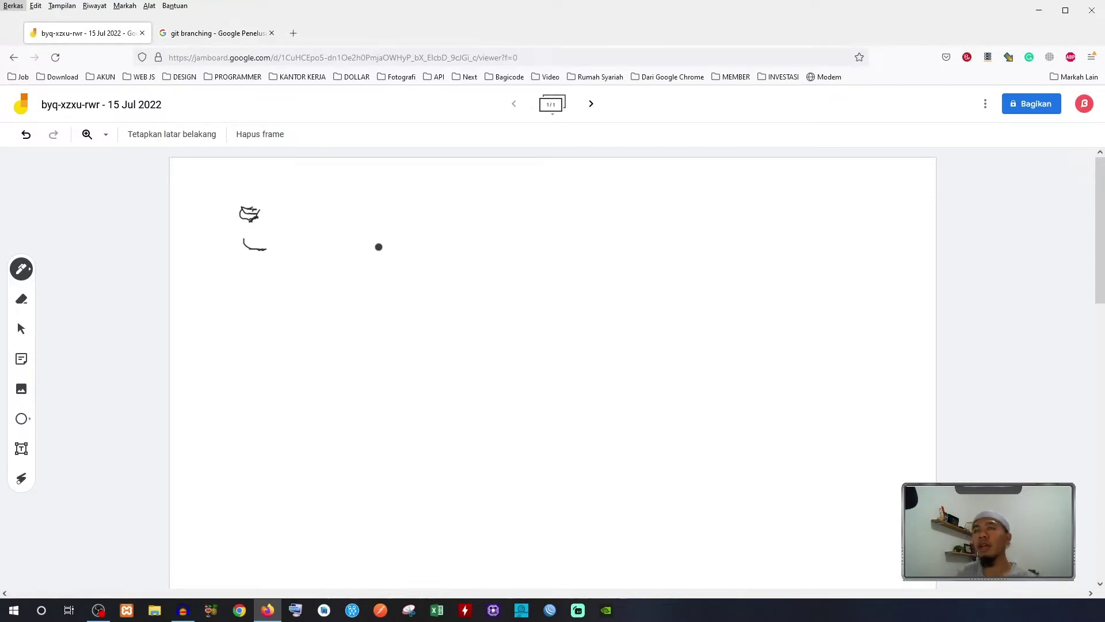
{"action": "mouse_move", "coordinate": [458, 223]}
{"action": "left_mouse_down"}
{"action": "mouse_move", "coordinate": [530, 237]}
{"action": "mouse_move", "coordinate": [544, 256]}
{"action": "left_mouse_up"}
{"action": "mouse_move", "coordinate": [556, 217]}
{"action": "left_mouse_down"}
{"action": "mouse_move", "coordinate": [553, 244]}
{"action": "mouse_move", "coordinate": [574, 227]}
{"action": "mouse_move", "coordinate": [577, 249]}
{"action": "mouse_move", "coordinate": [603, 220]}
{"action": "left_mouse_up"}
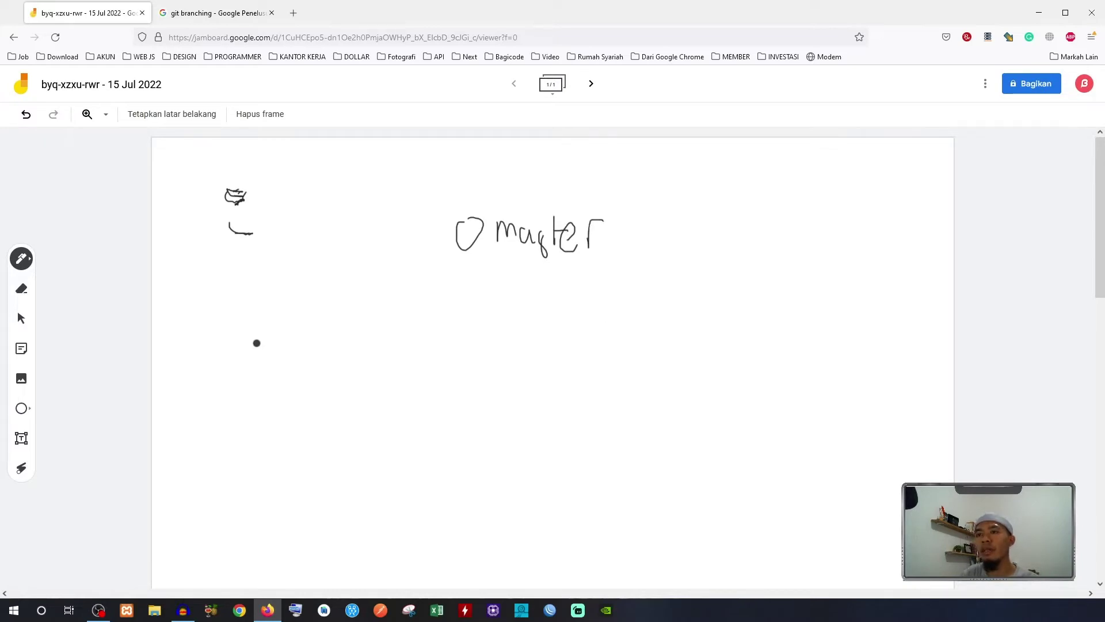
Draw three circles in a row below master and write T by the first.
{"action": "mouse_move", "coordinate": [272, 326]}
{"action": "left_mouse_down"}
{"action": "mouse_move", "coordinate": [271, 358]}
{"action": "mouse_move", "coordinate": [289, 330]}
{"action": "left_mouse_up"}
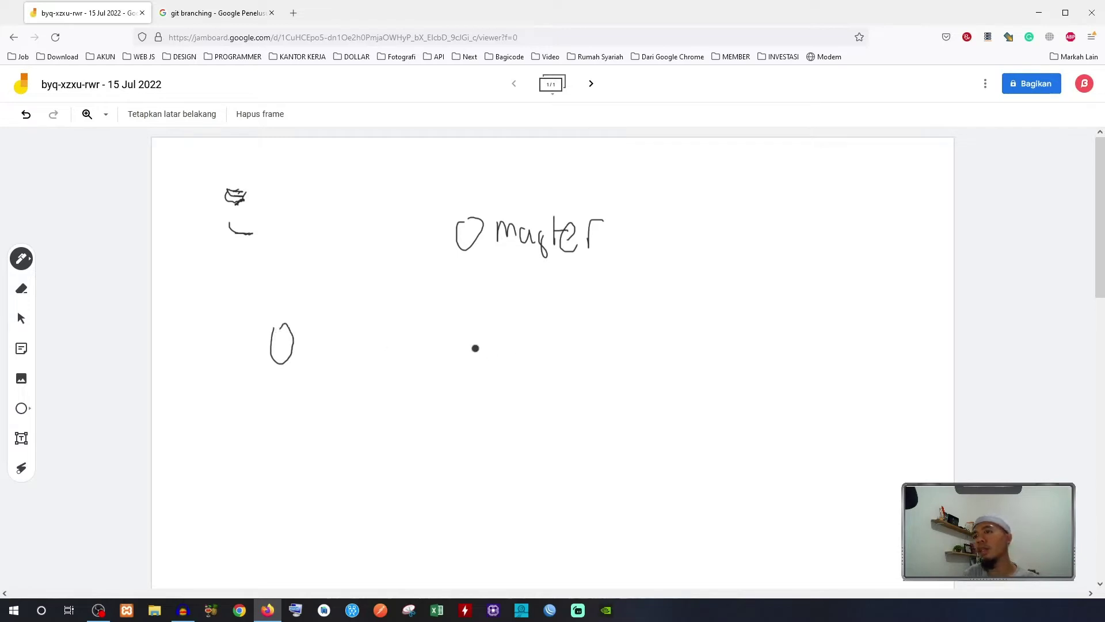
{"action": "mouse_move", "coordinate": [465, 335]}
{"action": "left_mouse_down"}
{"action": "mouse_move", "coordinate": [481, 360]}
{"action": "mouse_move", "coordinate": [473, 331]}
{"action": "left_mouse_up"}
{"action": "mouse_move", "coordinate": [699, 331]}
{"action": "left_mouse_down"}
{"action": "mouse_move", "coordinate": [709, 364]}
{"action": "mouse_move", "coordinate": [720, 331]}
{"action": "left_mouse_up"}
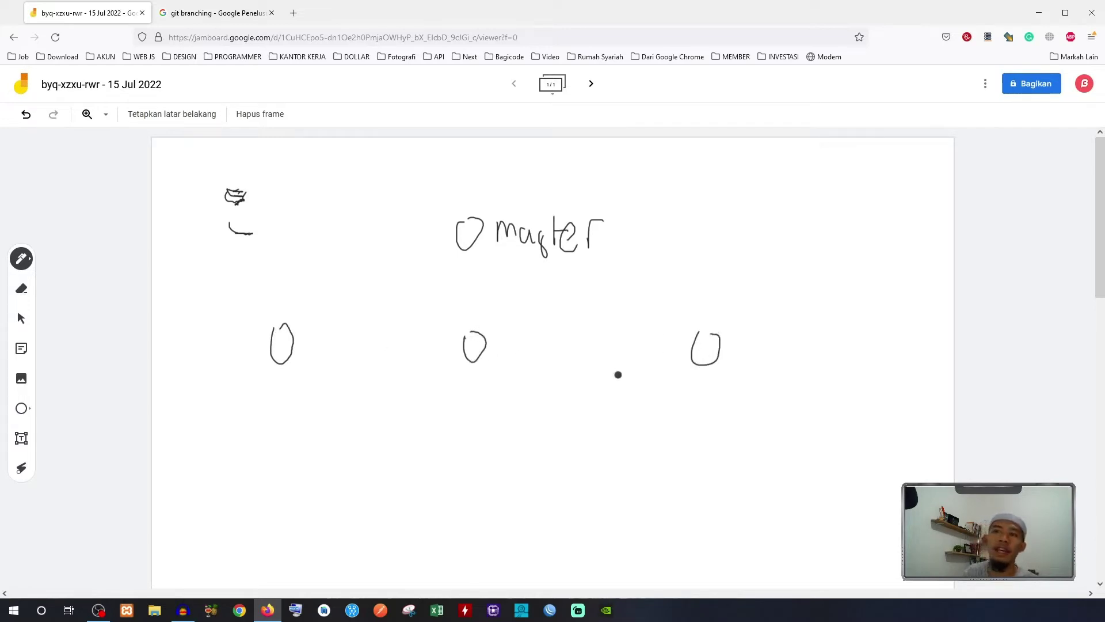
{"action": "mouse_move", "coordinate": [306, 336]}
{"action": "left_mouse_down"}
{"action": "mouse_move", "coordinate": [318, 334]}
{"action": "mouse_move", "coordinate": [314, 354]}
{"action": "left_mouse_up"}
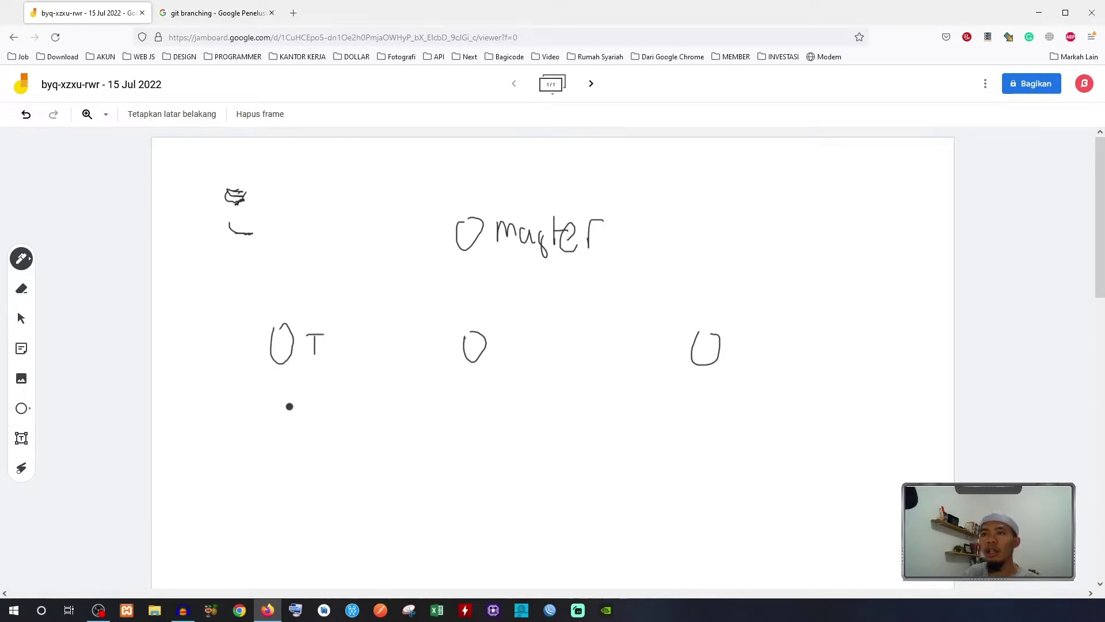
Branch the T circle into three lower circles, writing 5 under the left one.
{"action": "mouse_move", "coordinate": [277, 387]}
{"action": "left_mouse_down"}
{"action": "mouse_move", "coordinate": [213, 446]}
{"action": "mouse_move", "coordinate": [191, 488]}
{"action": "mouse_move", "coordinate": [205, 469]}
{"action": "left_mouse_up"}
{"action": "left_click_drag", "start_coordinate": [201, 512], "coordinate": [193, 535]}
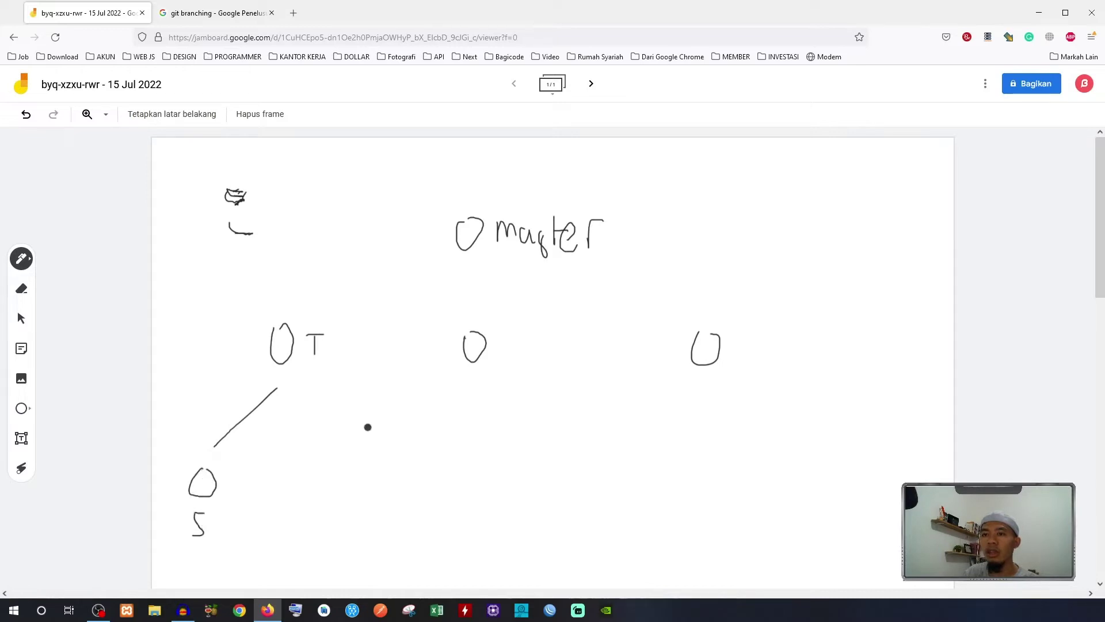
{"action": "mouse_move", "coordinate": [282, 396]}
{"action": "left_mouse_down"}
{"action": "mouse_move", "coordinate": [297, 489]}
{"action": "mouse_move", "coordinate": [288, 468]}
{"action": "left_mouse_up"}
{"action": "mouse_move", "coordinate": [294, 391]}
{"action": "left_mouse_down"}
{"action": "mouse_move", "coordinate": [371, 502]}
{"action": "mouse_move", "coordinate": [372, 472]}
{"action": "left_mouse_up"}
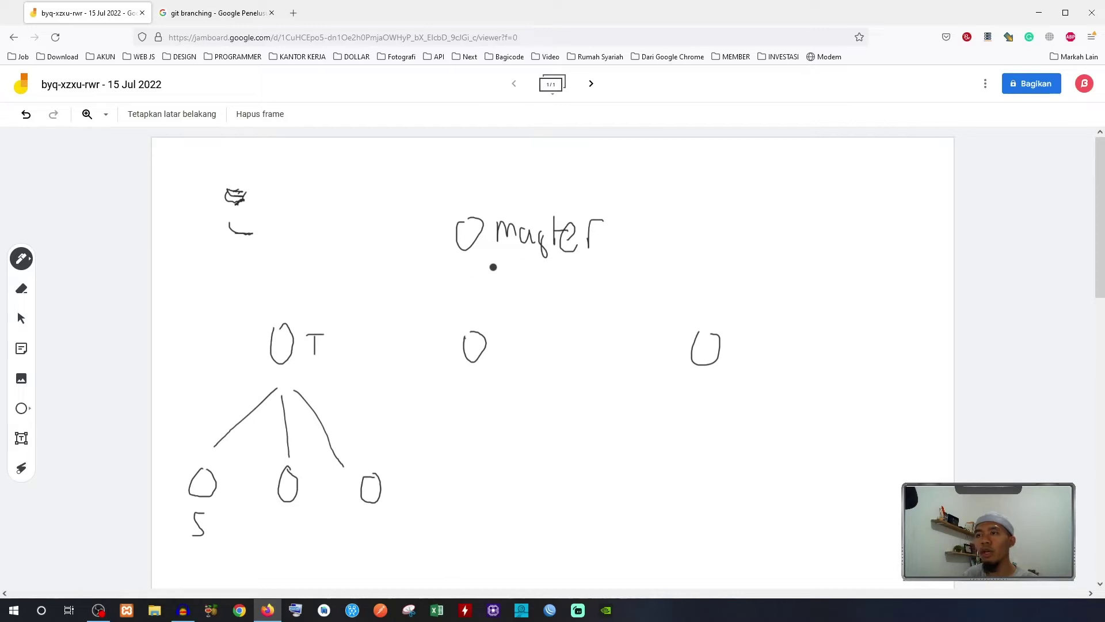
Circle master, connect it to T, and curve the lower-left circle back toward T.
{"action": "left_click_drag", "start_coordinate": [461, 207], "coordinate": [472, 209]}
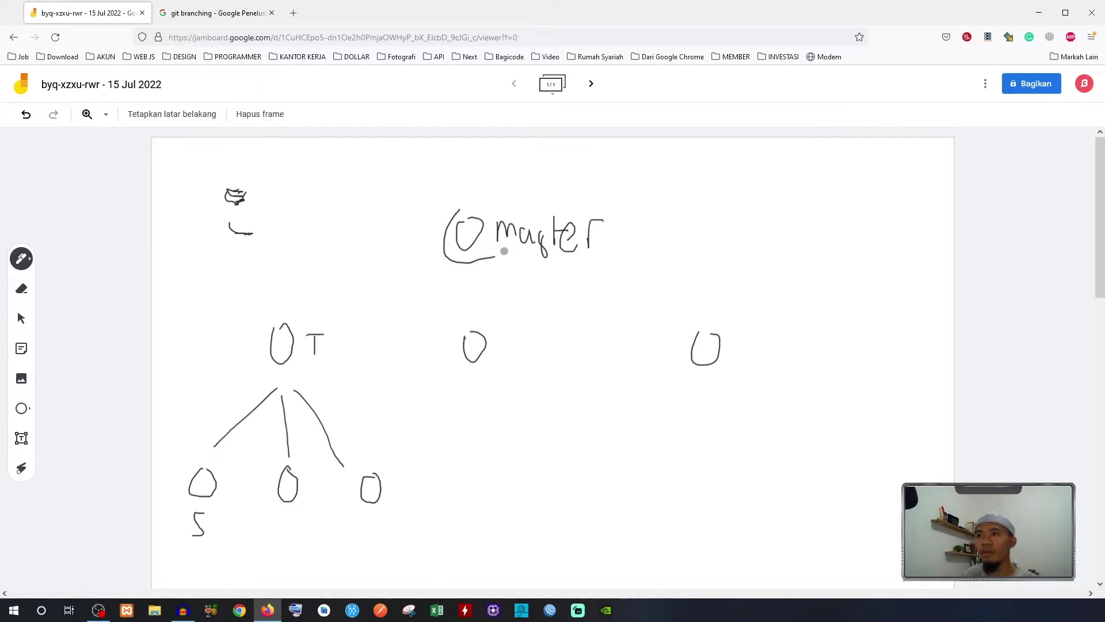
{"action": "mouse_move", "coordinate": [461, 263]}
{"action": "left_mouse_down"}
{"action": "mouse_move", "coordinate": [308, 317]}
{"action": "mouse_move", "coordinate": [302, 341]}
{"action": "left_mouse_up"}
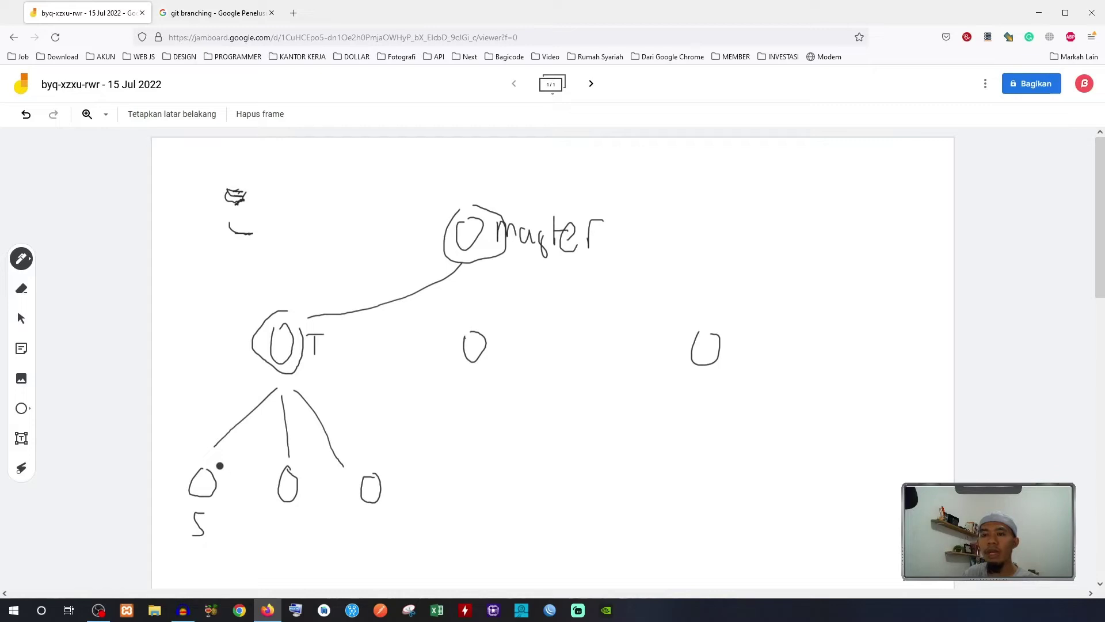
{"action": "mouse_move", "coordinate": [206, 461]}
{"action": "left_mouse_down"}
{"action": "mouse_move", "coordinate": [227, 472]}
{"action": "mouse_move", "coordinate": [202, 467]}
{"action": "left_mouse_up"}
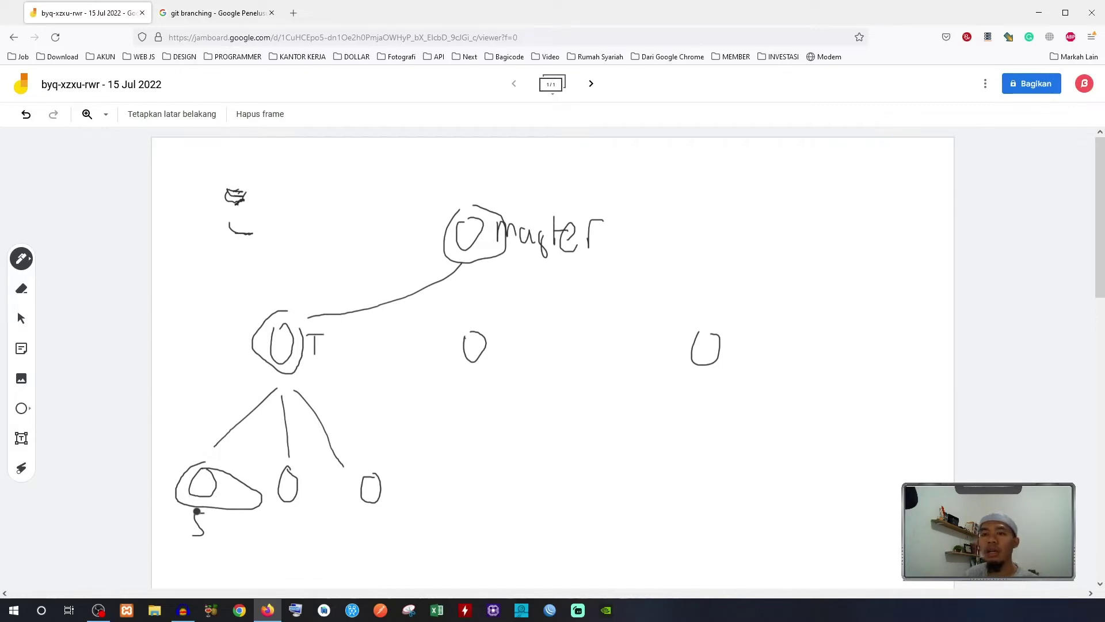
{"action": "mouse_move", "coordinate": [183, 492]}
{"action": "left_mouse_down"}
{"action": "mouse_move", "coordinate": [236, 365]}
{"action": "mouse_move", "coordinate": [242, 385]}
{"action": "left_mouse_up"}
{"action": "mouse_move", "coordinate": [188, 479]}
{"action": "left_mouse_down"}
{"action": "mouse_move", "coordinate": [236, 364]}
{"action": "mouse_move", "coordinate": [226, 365]}
{"action": "left_mouse_up"}
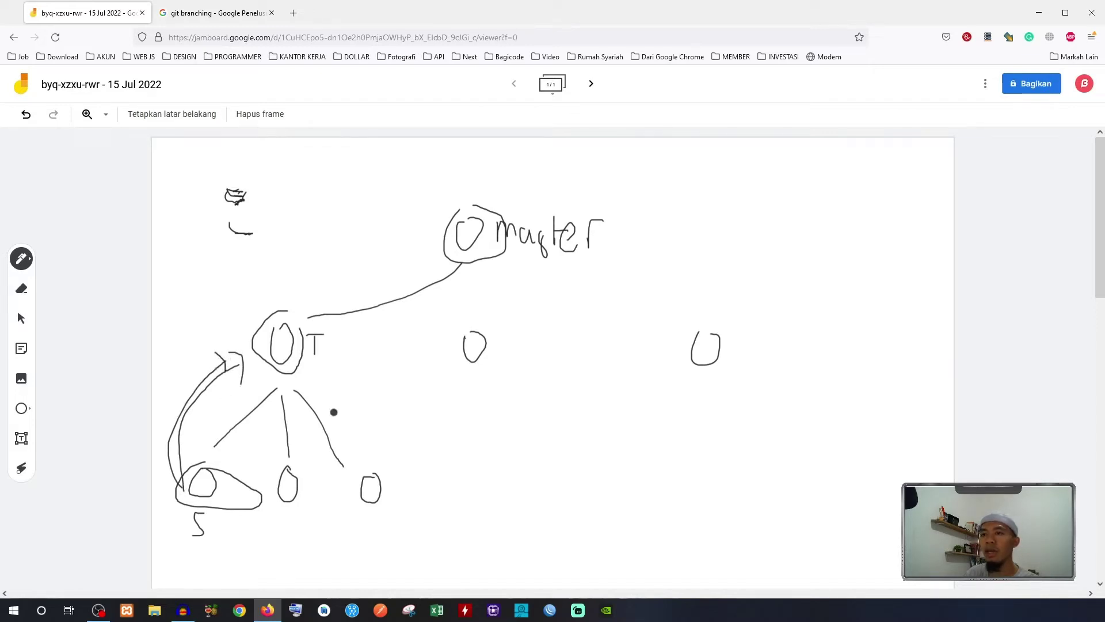
Draw curved merge arrows into the middle and right nodes, plus arrows from T and right into middle.
{"action": "left_click_drag", "start_coordinate": [544, 494], "coordinate": [516, 352]}
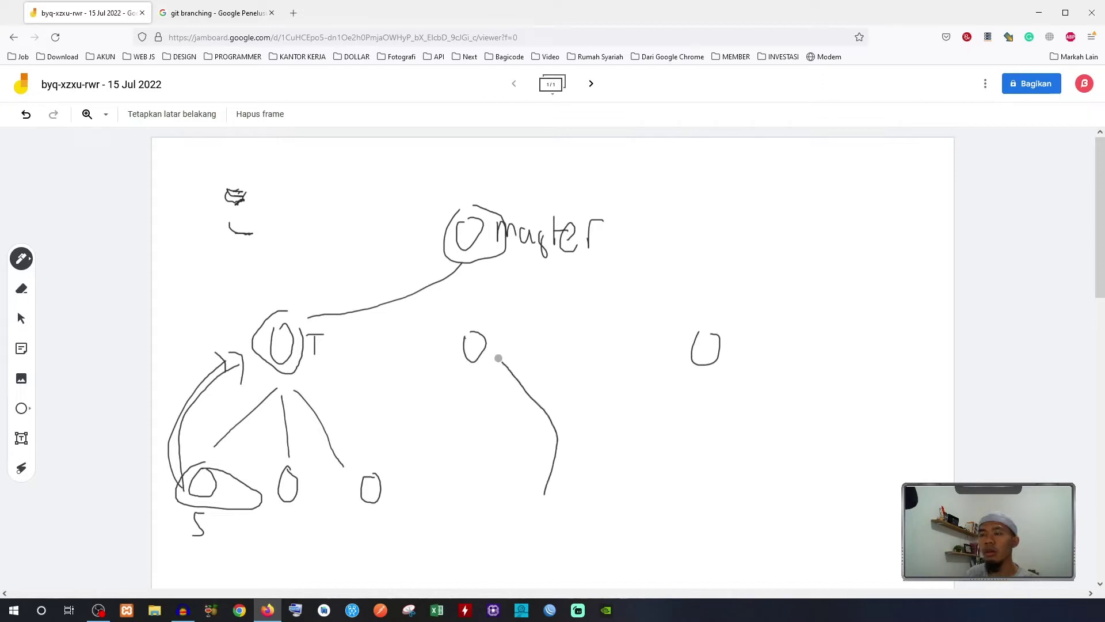
{"action": "mouse_move", "coordinate": [563, 488]}
{"action": "left_mouse_down"}
{"action": "mouse_move", "coordinate": [501, 362]}
{"action": "mouse_move", "coordinate": [525, 353]}
{"action": "left_mouse_up"}
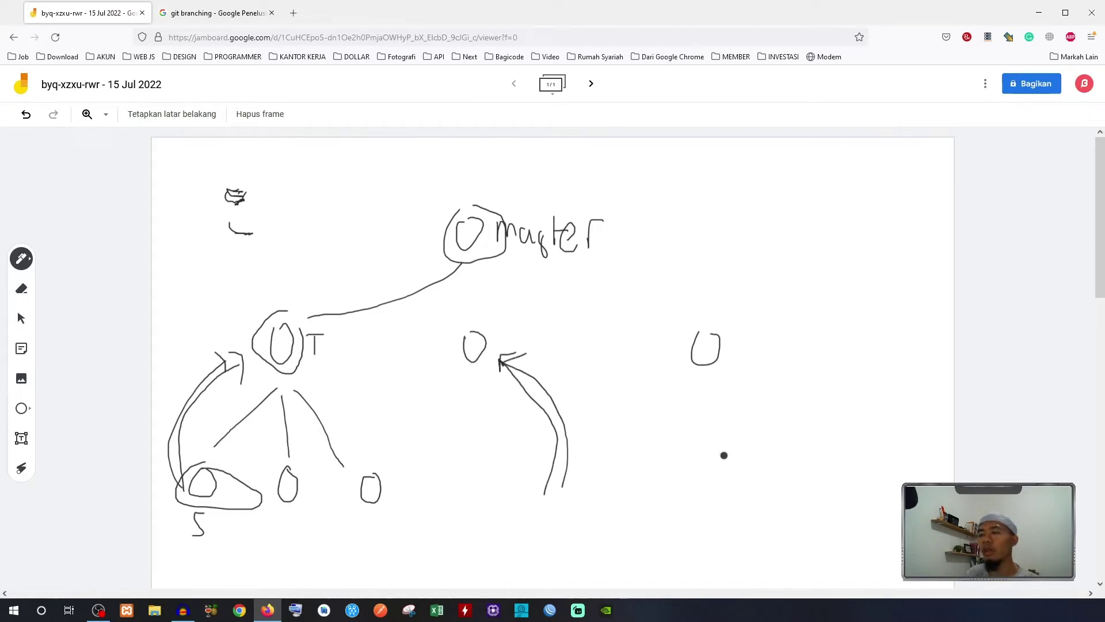
{"action": "mouse_move", "coordinate": [812, 463]}
{"action": "left_mouse_down"}
{"action": "mouse_move", "coordinate": [735, 367]}
{"action": "mouse_move", "coordinate": [751, 350]}
{"action": "mouse_move", "coordinate": [790, 470]}
{"action": "left_mouse_up"}
{"action": "left_click_drag", "start_coordinate": [743, 360], "coordinate": [761, 357]}
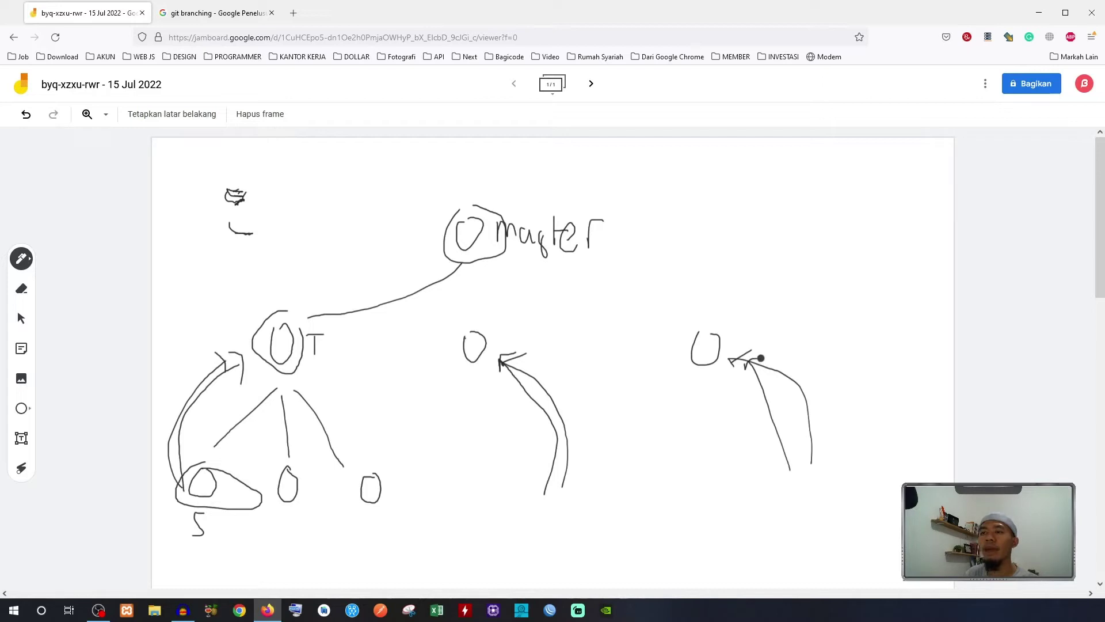
{"action": "mouse_move", "coordinate": [340, 351]}
{"action": "left_mouse_down"}
{"action": "mouse_move", "coordinate": [430, 349]}
{"action": "mouse_move", "coordinate": [436, 359]}
{"action": "left_mouse_up"}
{"action": "mouse_move", "coordinate": [658, 350]}
{"action": "left_mouse_down"}
{"action": "mouse_move", "coordinate": [548, 353]}
{"action": "mouse_move", "coordinate": [563, 356]}
{"action": "left_mouse_up"}
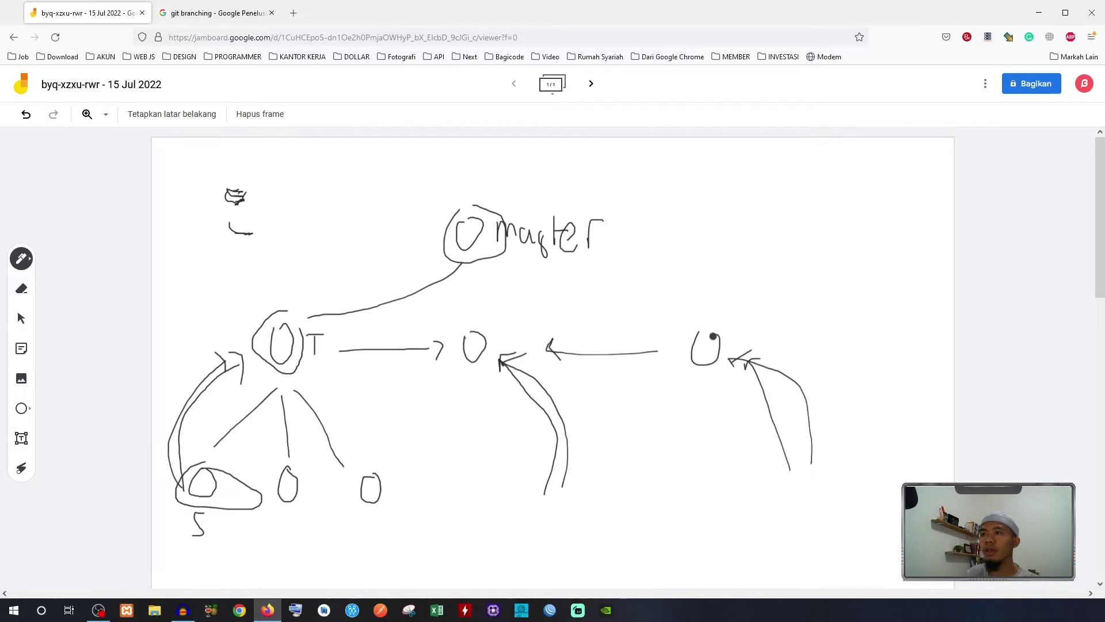
Extend master to a new node and connect T, middle and right nodes up to it.
{"action": "mouse_move", "coordinate": [629, 238]}
{"action": "left_mouse_down"}
{"action": "mouse_move", "coordinate": [785, 224]}
{"action": "mouse_move", "coordinate": [808, 239]}
{"action": "mouse_move", "coordinate": [798, 222]}
{"action": "left_mouse_up"}
{"action": "left_click_drag", "start_coordinate": [346, 341], "coordinate": [787, 250]}
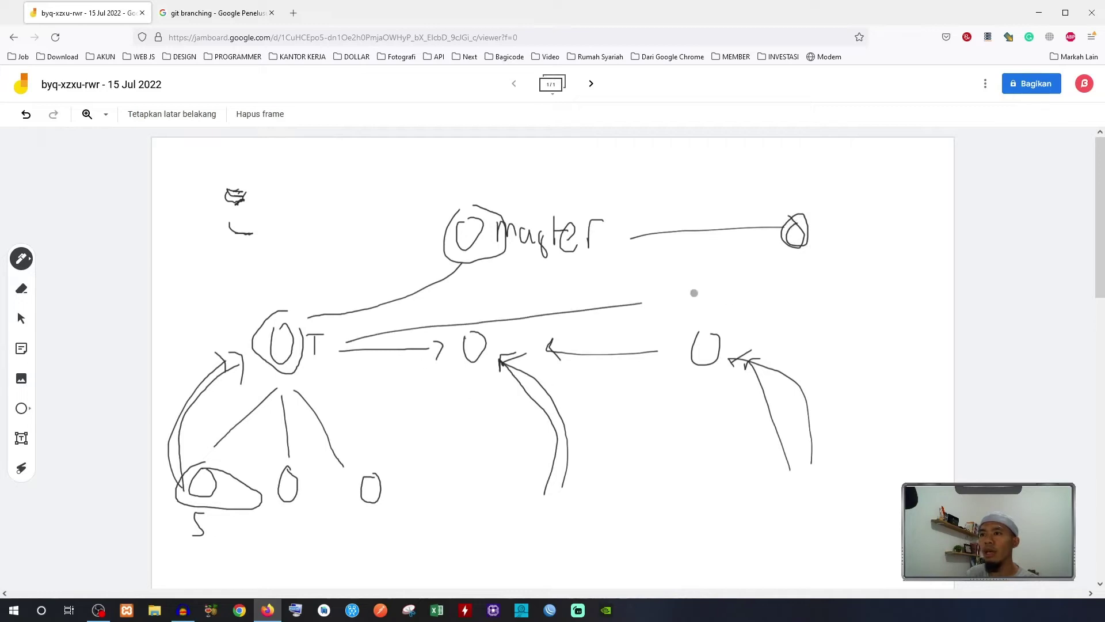
{"action": "mouse_move", "coordinate": [521, 348]}
{"action": "left_mouse_down"}
{"action": "mouse_move", "coordinate": [737, 286]}
{"action": "mouse_move", "coordinate": [790, 251]}
{"action": "left_mouse_up"}
{"action": "left_click_drag", "start_coordinate": [733, 333], "coordinate": [786, 251]}
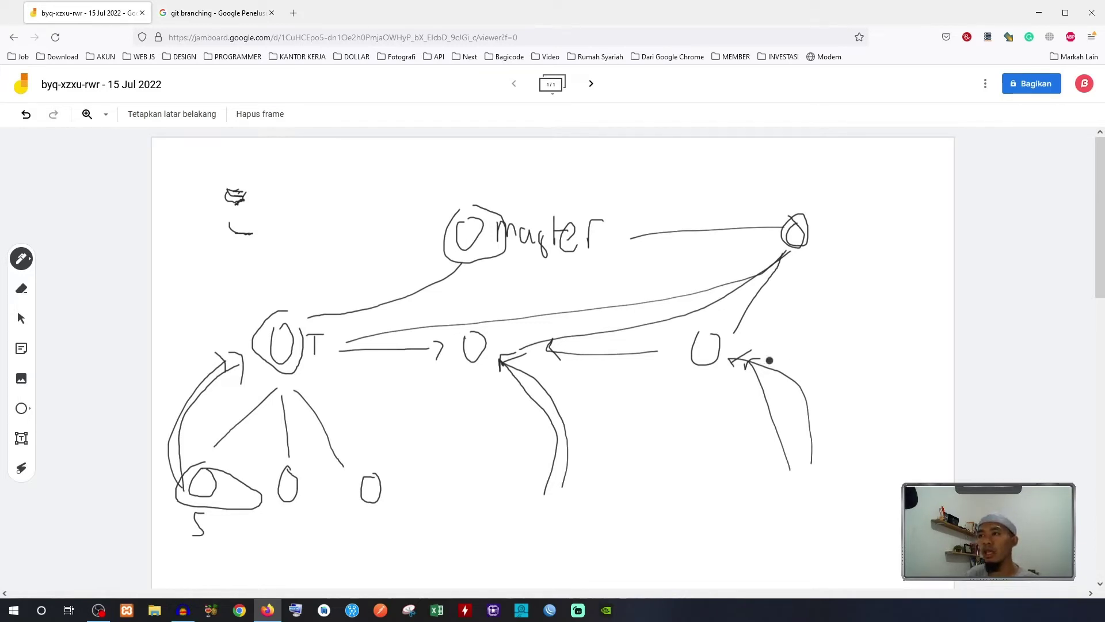
Circle the end-of-master node, add a curved stroke beneath, and loop a large arc back toward master.
{"action": "mouse_move", "coordinate": [797, 213]}
{"action": "left_mouse_down"}
{"action": "mouse_move", "coordinate": [863, 241]}
{"action": "mouse_move", "coordinate": [866, 225]}
{"action": "mouse_move", "coordinate": [796, 194]}
{"action": "mouse_move", "coordinate": [782, 267]}
{"action": "mouse_move", "coordinate": [841, 219]}
{"action": "mouse_move", "coordinate": [821, 197]}
{"action": "left_mouse_up"}
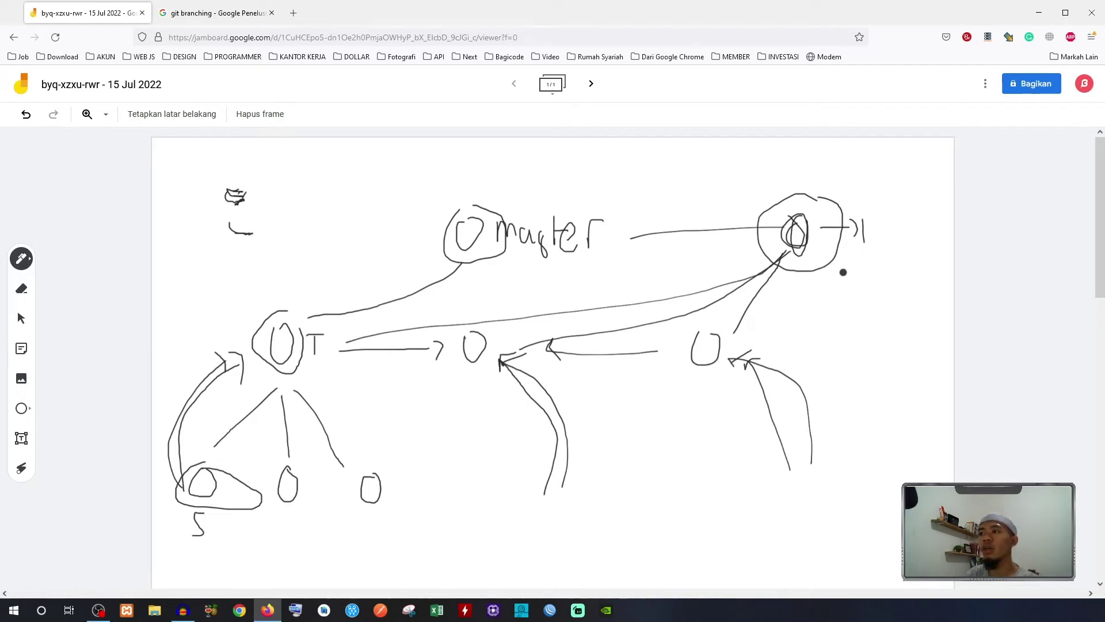
{"action": "mouse_move", "coordinate": [822, 253]}
{"action": "left_mouse_down"}
{"action": "mouse_move", "coordinate": [877, 311]}
{"action": "mouse_move", "coordinate": [843, 255]}
{"action": "mouse_move", "coordinate": [844, 264]}
{"action": "mouse_move", "coordinate": [863, 250]}
{"action": "left_mouse_up"}
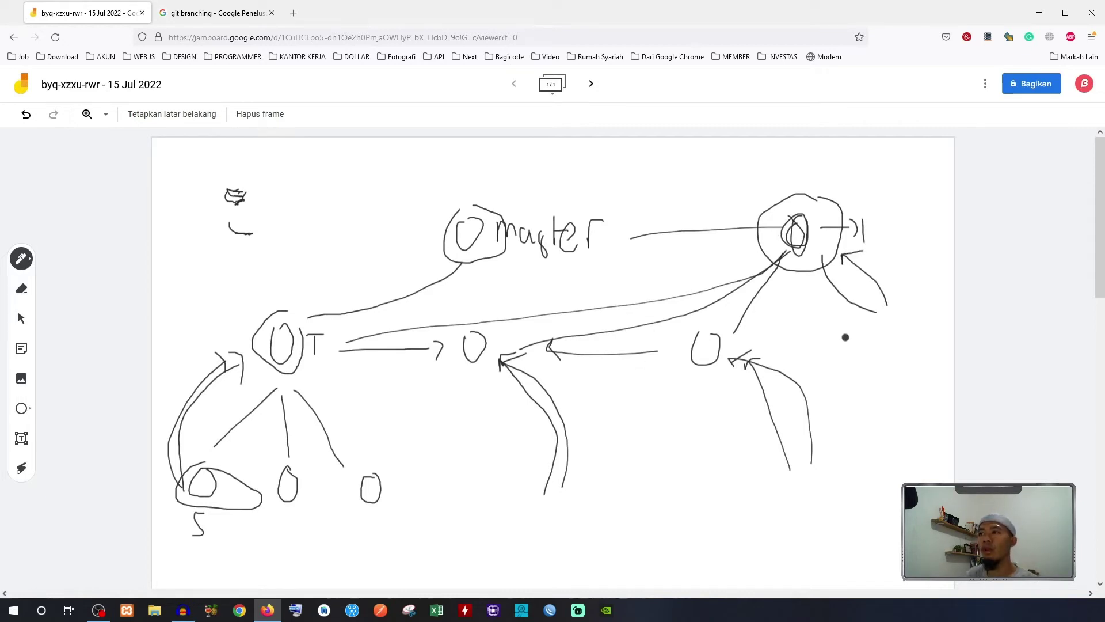
{"action": "mouse_move", "coordinate": [868, 171]}
{"action": "left_mouse_down"}
{"action": "mouse_move", "coordinate": [857, 195]}
{"action": "mouse_move", "coordinate": [582, 192]}
{"action": "mouse_move", "coordinate": [593, 200]}
{"action": "left_mouse_up"}
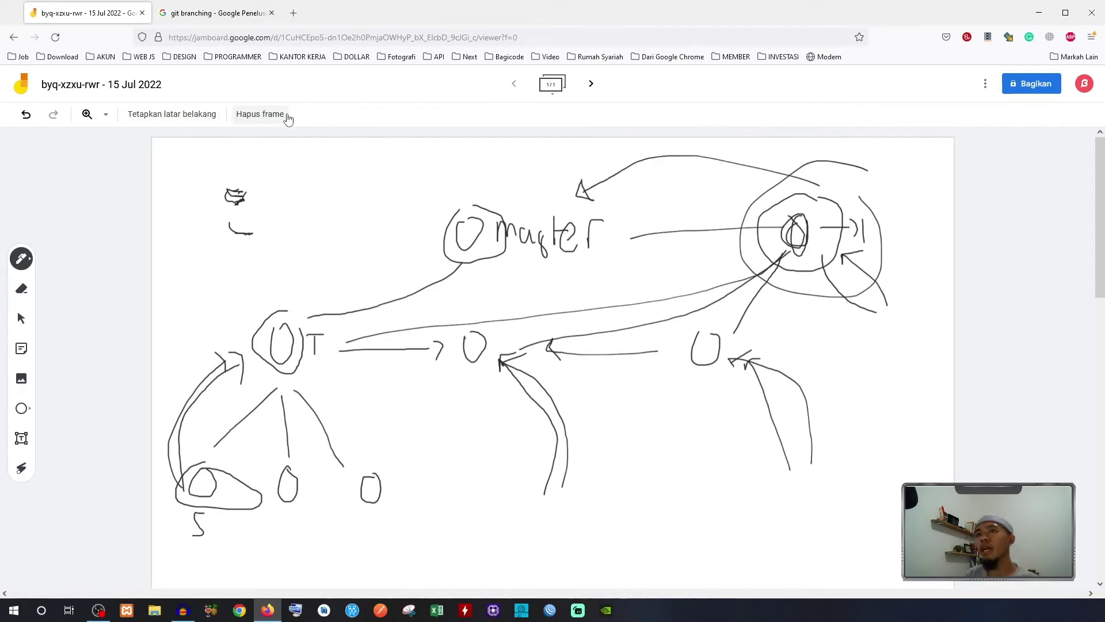
Clear the frame and redraw the m master node with a looping T branch.
{"action": "left_click", "coordinate": [258, 118]}
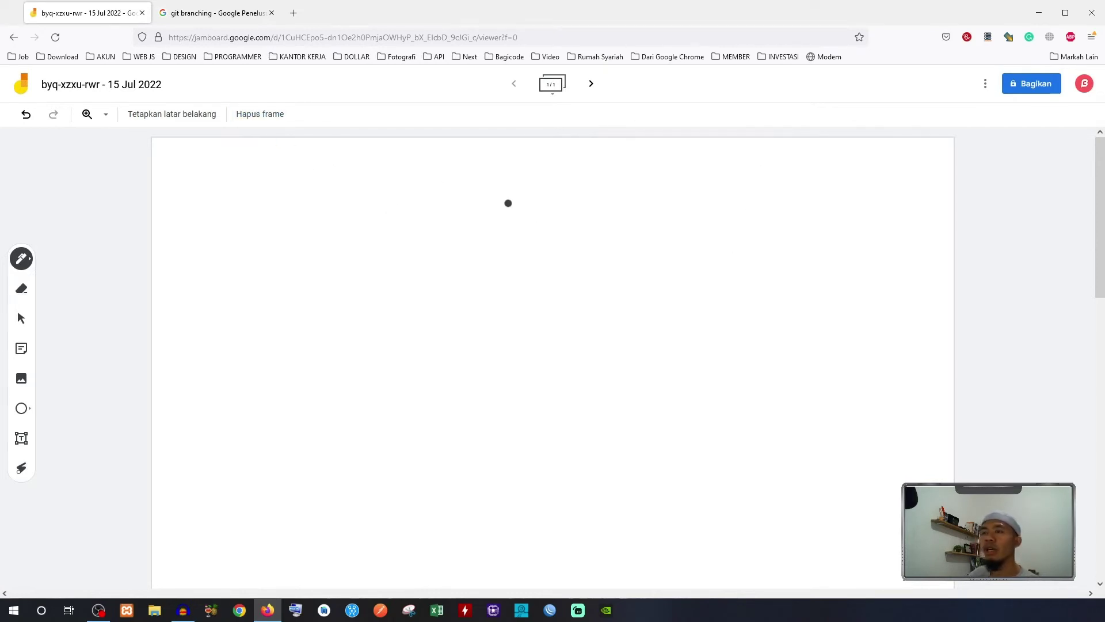
{"action": "left_click_drag", "start_coordinate": [505, 203], "coordinate": [569, 218]}
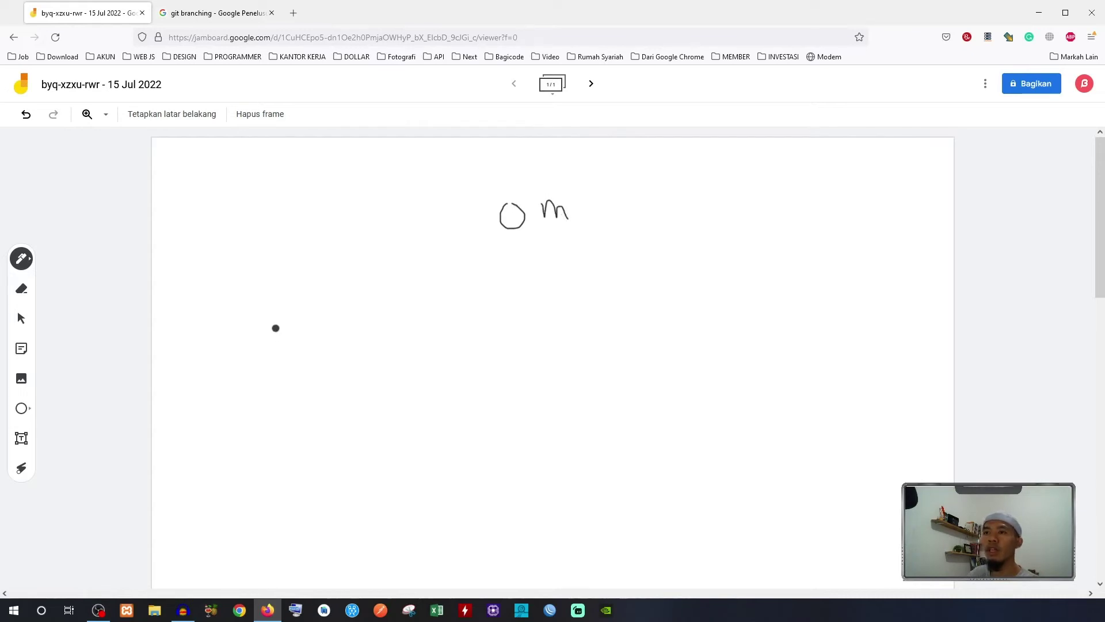
{"action": "mouse_move", "coordinate": [277, 328]}
{"action": "left_mouse_down"}
{"action": "mouse_move", "coordinate": [352, 329]}
{"action": "mouse_move", "coordinate": [339, 371]}
{"action": "left_mouse_up"}
{"action": "left_click_drag", "start_coordinate": [232, 471], "coordinate": [235, 473]}
{"action": "mouse_move", "coordinate": [233, 514]}
{"action": "left_mouse_down"}
{"action": "mouse_move", "coordinate": [239, 544]}
{"action": "mouse_move", "coordinate": [280, 331]}
{"action": "mouse_move", "coordinate": [305, 334]}
{"action": "left_mouse_up"}
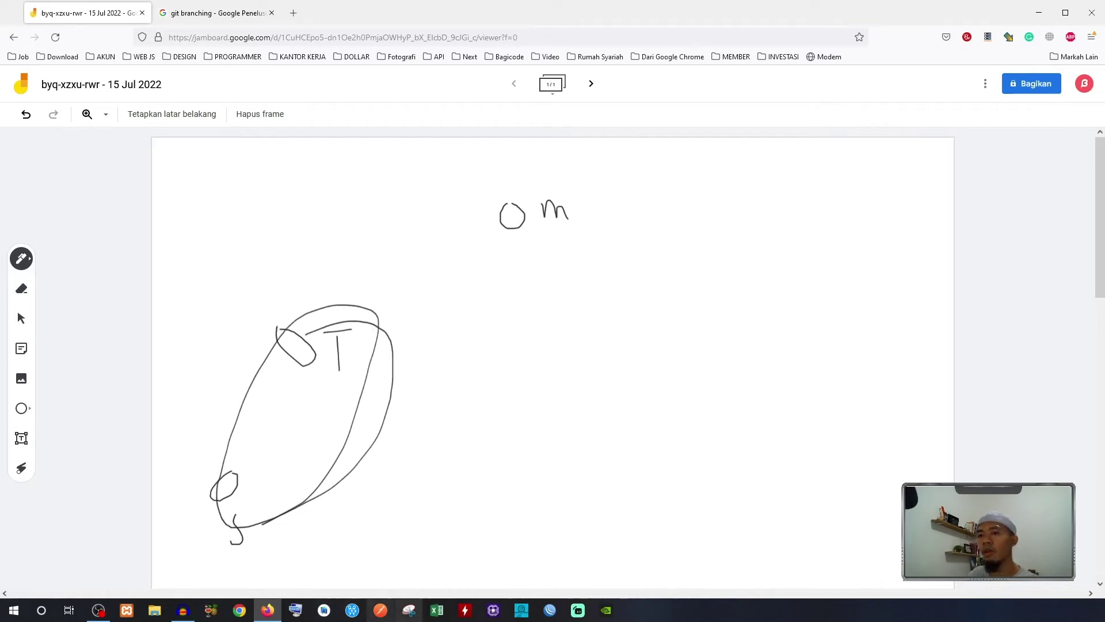
Add the S node, arrows between S and m, node A, and begin boxing m.
{"action": "mouse_move", "coordinate": [227, 516]}
{"action": "left_mouse_down"}
{"action": "mouse_move", "coordinate": [253, 514]}
{"action": "mouse_move", "coordinate": [515, 254]}
{"action": "left_mouse_up"}
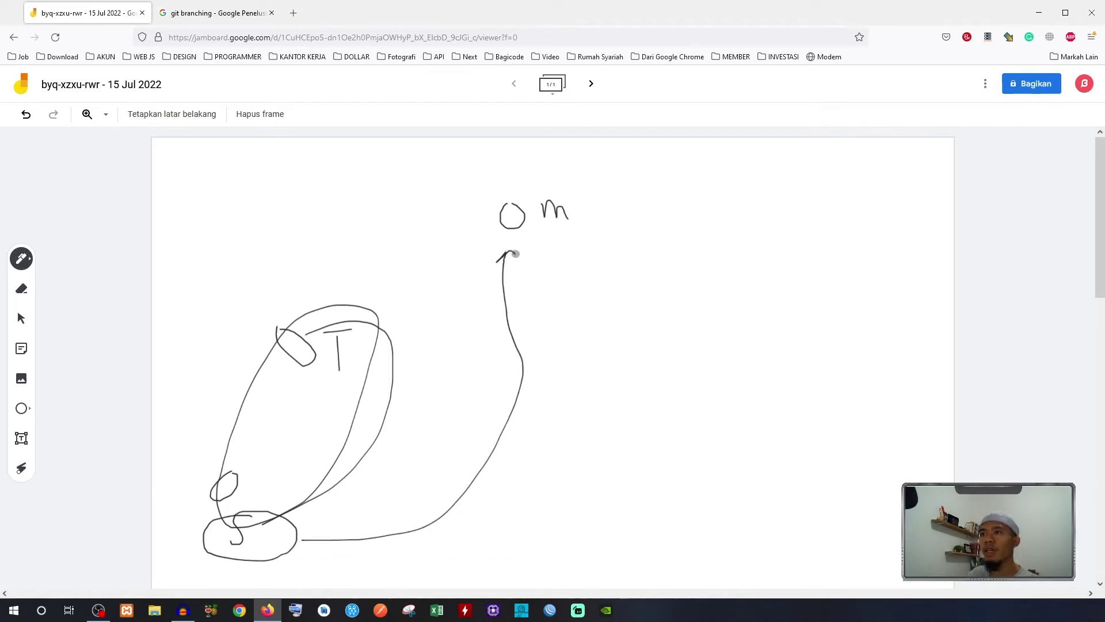
{"action": "mouse_move", "coordinate": [527, 233]}
{"action": "left_mouse_down"}
{"action": "mouse_move", "coordinate": [470, 514]}
{"action": "mouse_move", "coordinate": [326, 549]}
{"action": "mouse_move", "coordinate": [337, 561]}
{"action": "mouse_move", "coordinate": [403, 545]}
{"action": "mouse_move", "coordinate": [443, 551]}
{"action": "mouse_move", "coordinate": [451, 573]}
{"action": "mouse_move", "coordinate": [454, 560]}
{"action": "left_mouse_up"}
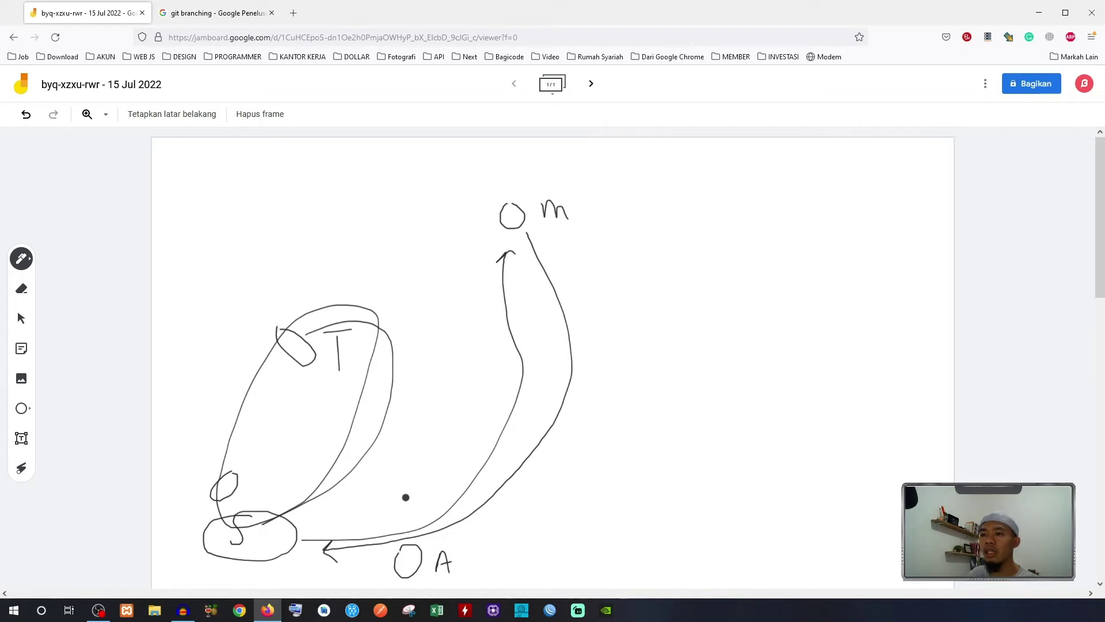
{"action": "mouse_move", "coordinate": [403, 494]}
{"action": "left_mouse_down"}
{"action": "mouse_move", "coordinate": [426, 496]}
{"action": "mouse_move", "coordinate": [406, 490]}
{"action": "mouse_move", "coordinate": [504, 252]}
{"action": "mouse_move", "coordinate": [488, 262]}
{"action": "mouse_move", "coordinate": [509, 282]}
{"action": "left_mouse_up"}
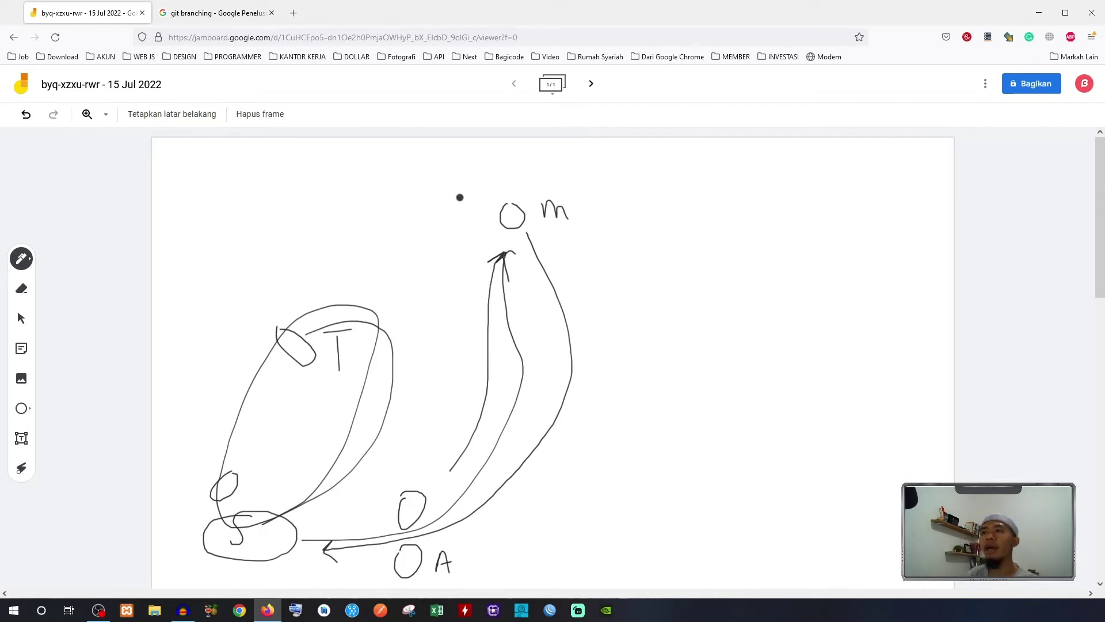
{"action": "mouse_move", "coordinate": [533, 189]}
{"action": "left_mouse_down"}
{"action": "mouse_move", "coordinate": [467, 216]}
{"action": "mouse_move", "coordinate": [498, 189]}
{"action": "left_mouse_up"}
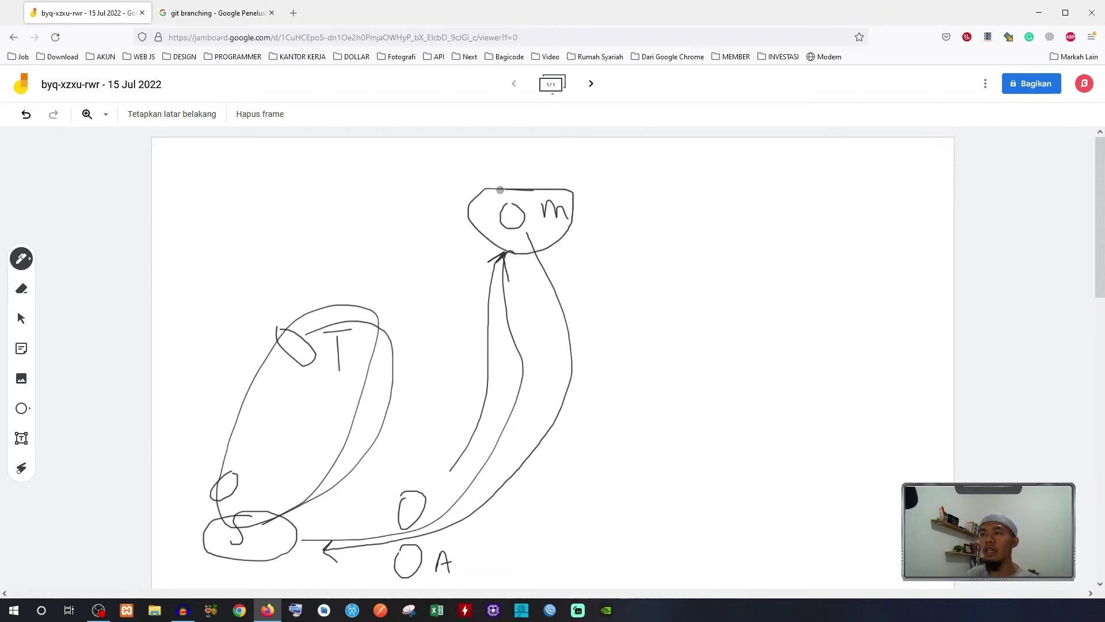
Draw an arrow from m to a release node R, with an arrow down to 'APK'.
{"action": "mouse_move", "coordinate": [577, 210]}
{"action": "left_mouse_down"}
{"action": "mouse_move", "coordinate": [712, 214]}
{"action": "mouse_move", "coordinate": [727, 225]}
{"action": "mouse_move", "coordinate": [716, 207]}
{"action": "left_mouse_up"}
{"action": "mouse_move", "coordinate": [790, 199]}
{"action": "left_mouse_down"}
{"action": "mouse_move", "coordinate": [783, 237]}
{"action": "mouse_move", "coordinate": [811, 202]}
{"action": "mouse_move", "coordinate": [789, 199]}
{"action": "left_mouse_up"}
{"action": "mouse_move", "coordinate": [855, 210]}
{"action": "left_mouse_down"}
{"action": "mouse_move", "coordinate": [848, 232]}
{"action": "mouse_move", "coordinate": [871, 231]}
{"action": "left_mouse_up"}
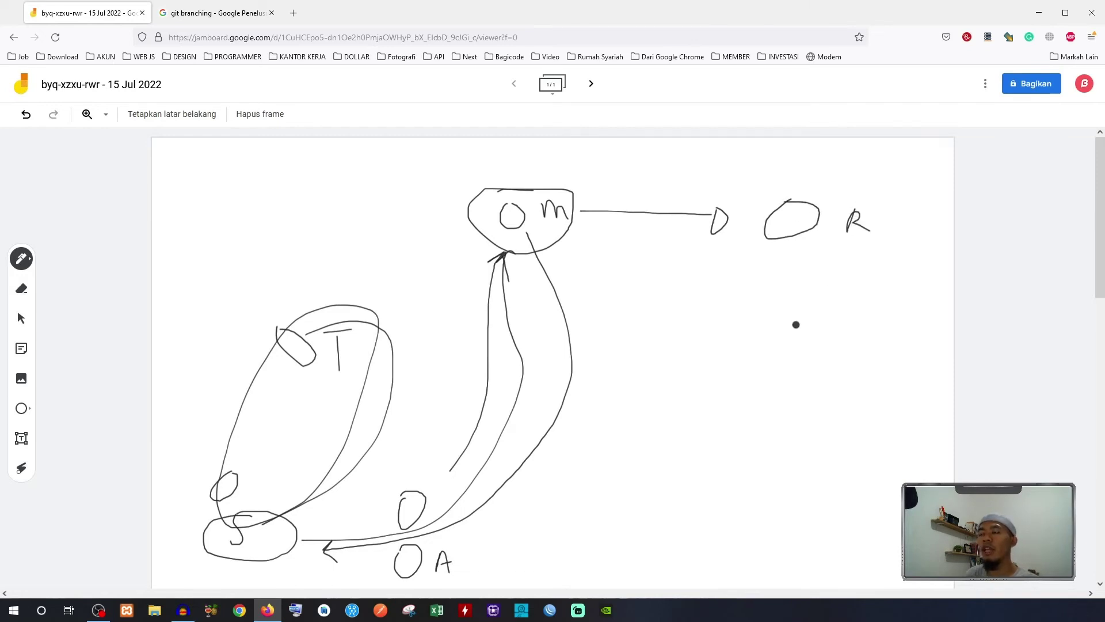
{"action": "mouse_move", "coordinate": [796, 252]}
{"action": "left_mouse_down"}
{"action": "mouse_move", "coordinate": [789, 369]}
{"action": "mouse_move", "coordinate": [812, 364]}
{"action": "left_mouse_up"}
{"action": "mouse_move", "coordinate": [793, 412]}
{"action": "left_mouse_down"}
{"action": "mouse_move", "coordinate": [812, 433]}
{"action": "mouse_move", "coordinate": [820, 412]}
{"action": "mouse_move", "coordinate": [834, 424]}
{"action": "left_mouse_up"}
{"action": "left_click_drag", "start_coordinate": [853, 382], "coordinate": [847, 415]}
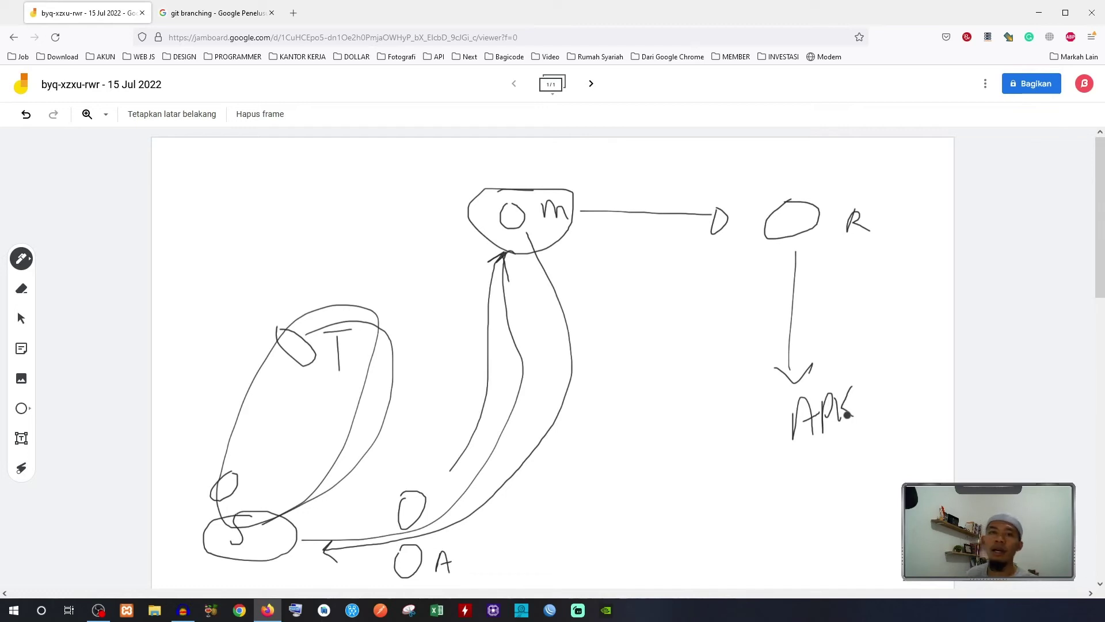
Add a bottom-right node linked to m by a line and return curves.
{"action": "left_click_drag", "start_coordinate": [726, 522], "coordinate": [723, 532]}
{"action": "left_click_drag", "start_coordinate": [549, 232], "coordinate": [722, 519]}
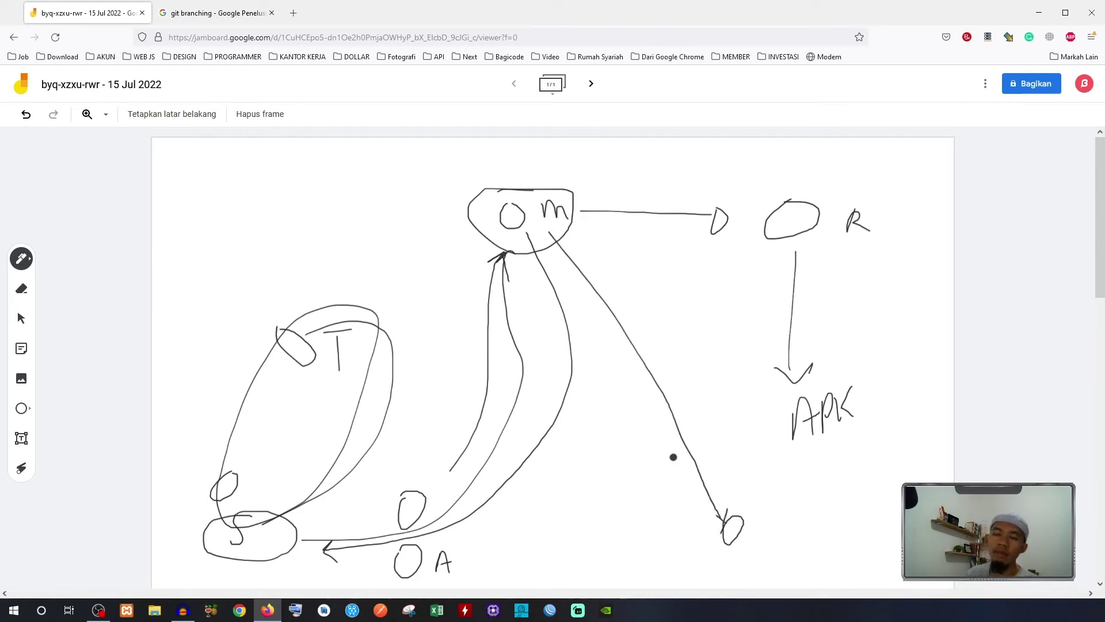
{"action": "mouse_move", "coordinate": [737, 515]}
{"action": "left_mouse_down"}
{"action": "mouse_move", "coordinate": [617, 280]}
{"action": "mouse_move", "coordinate": [565, 231]}
{"action": "mouse_move", "coordinate": [592, 236]}
{"action": "left_mouse_up"}
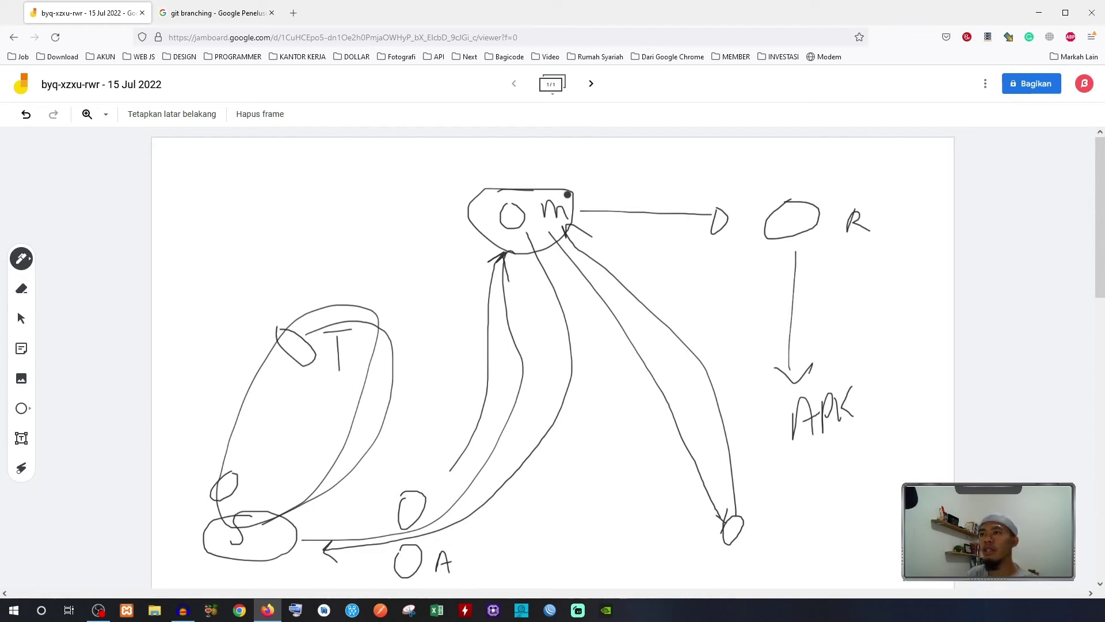
{"action": "left_click_drag", "start_coordinate": [735, 514], "coordinate": [724, 445]}
{"action": "mouse_move", "coordinate": [710, 397]}
{"action": "left_mouse_down"}
{"action": "mouse_move", "coordinate": [567, 226]}
{"action": "mouse_move", "coordinate": [807, 183]}
{"action": "left_mouse_up"}
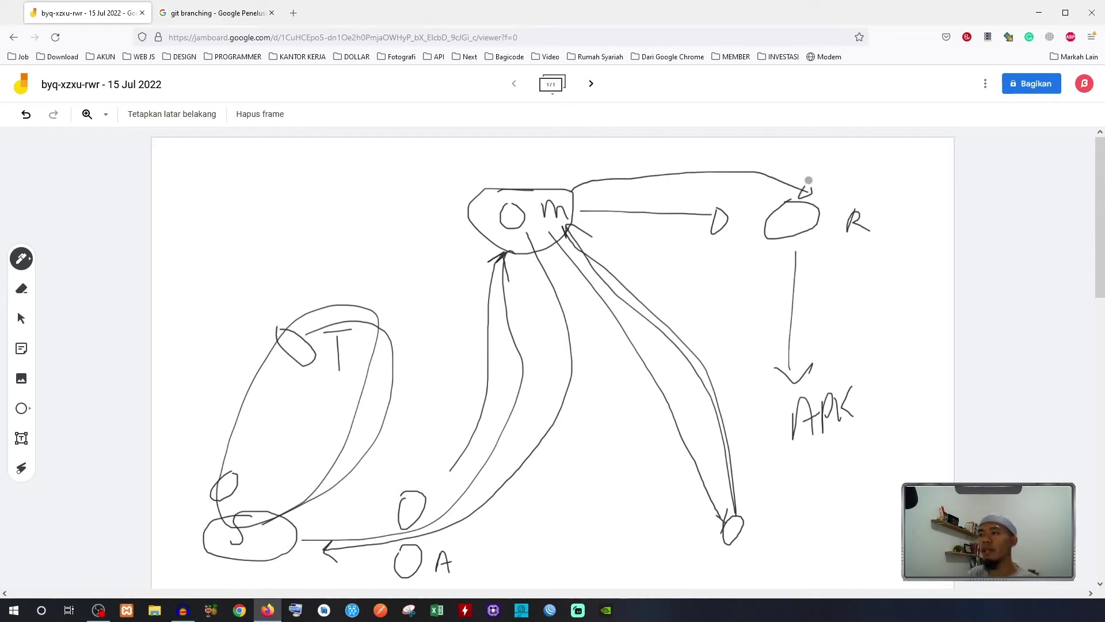